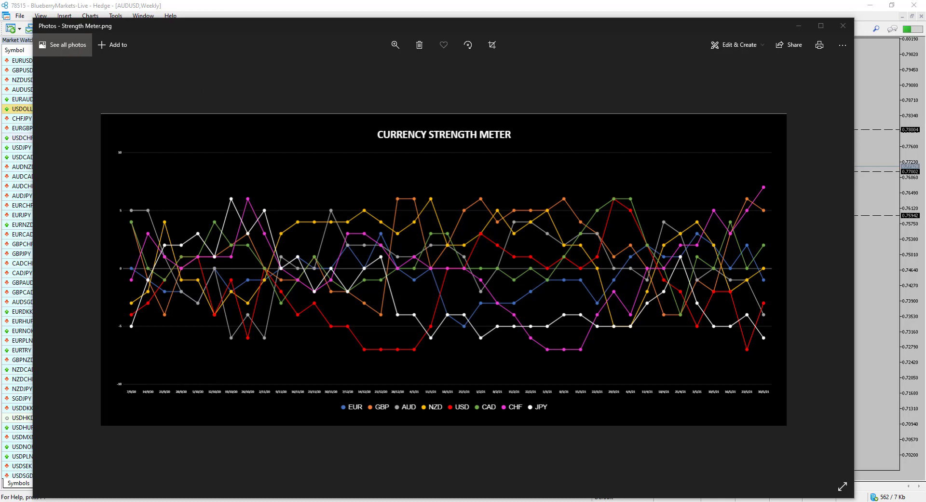
- Circle the latest USD low on the currency strength meter, mark its upturn, clear the markings and minimize the picture
click(375, 254)
mouse_move(738, 342)
mouse_down()
mouse_move(754, 347)
mouse_move(781, 319)
mouse_up()
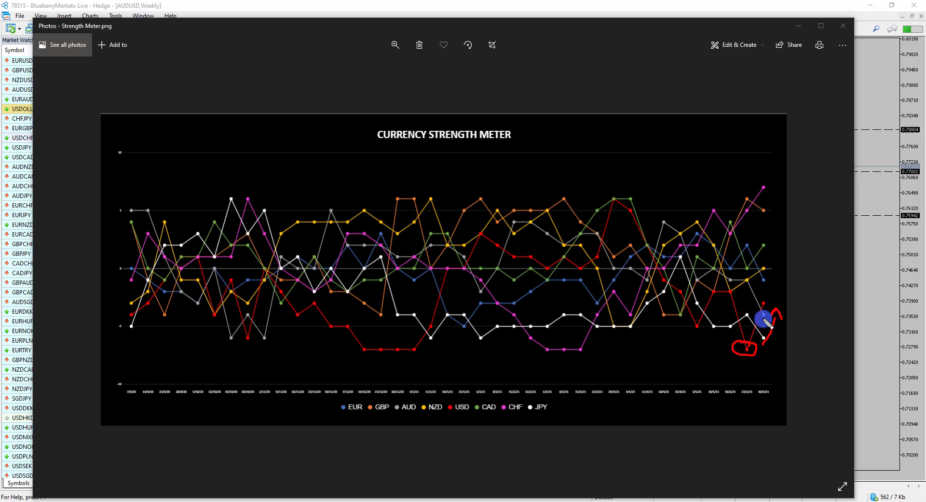
key(Escape)
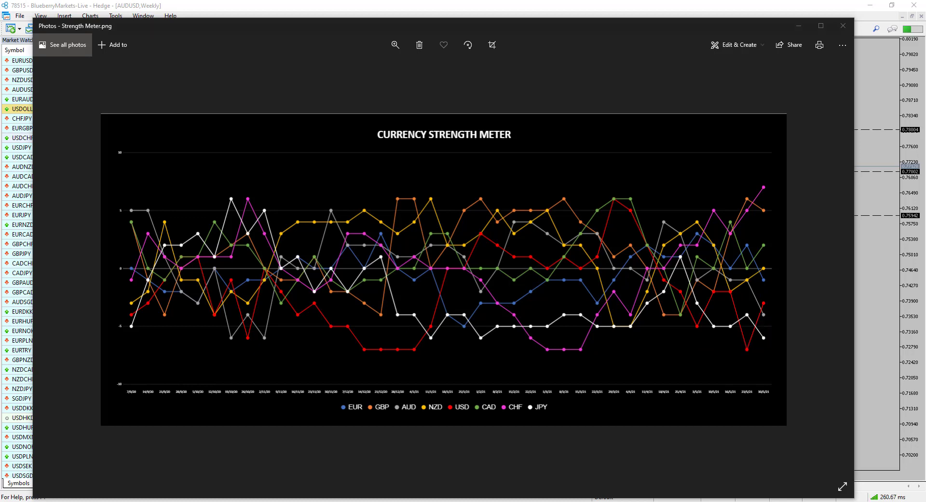
click(800, 29)
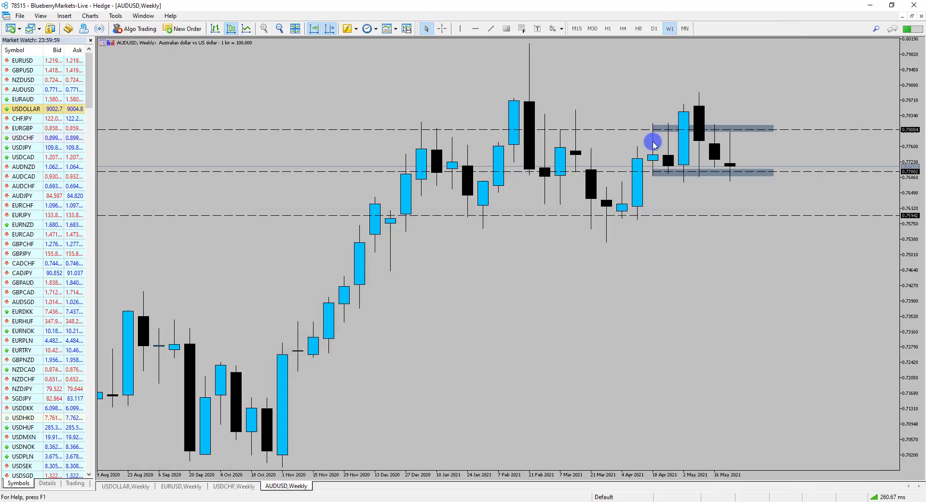
- Annotate the USDOLLAR weekly chart with a box around the recent candles, a circled support zone and an upward arrow, clearing the markings
click(125, 485)
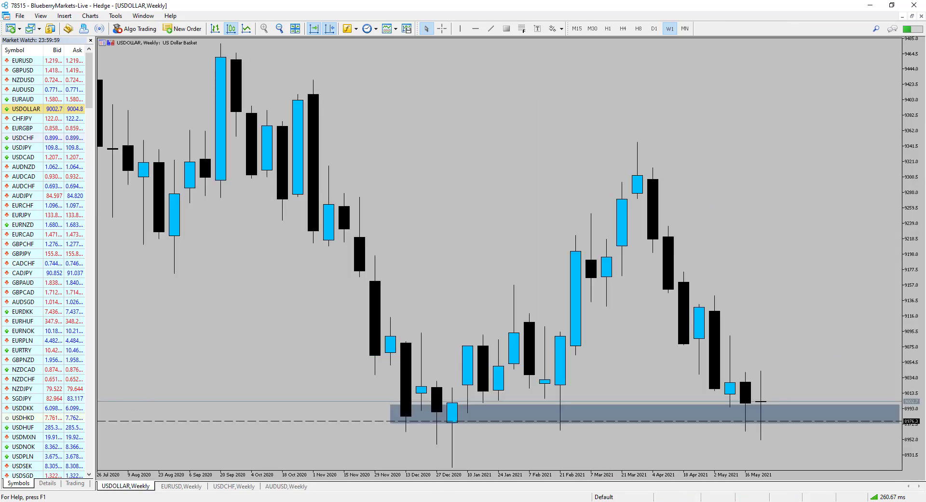
click(791, 501)
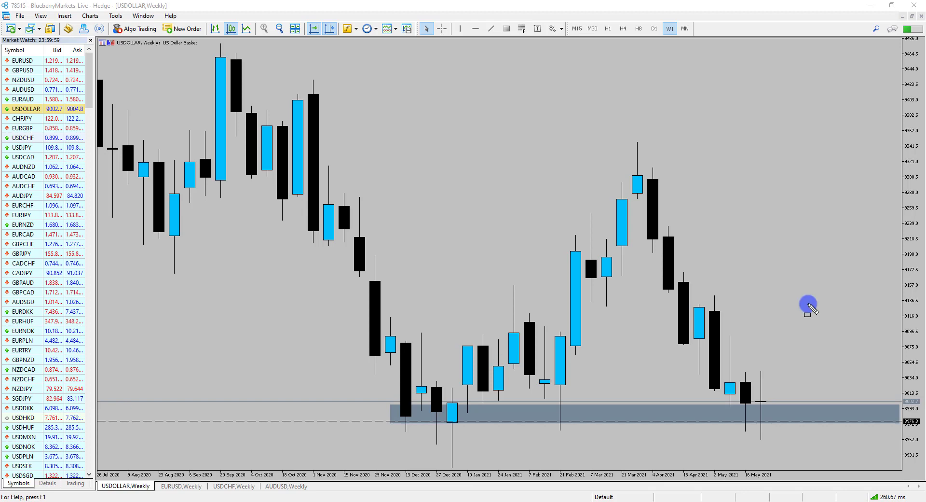
drag(716, 343, 819, 449)
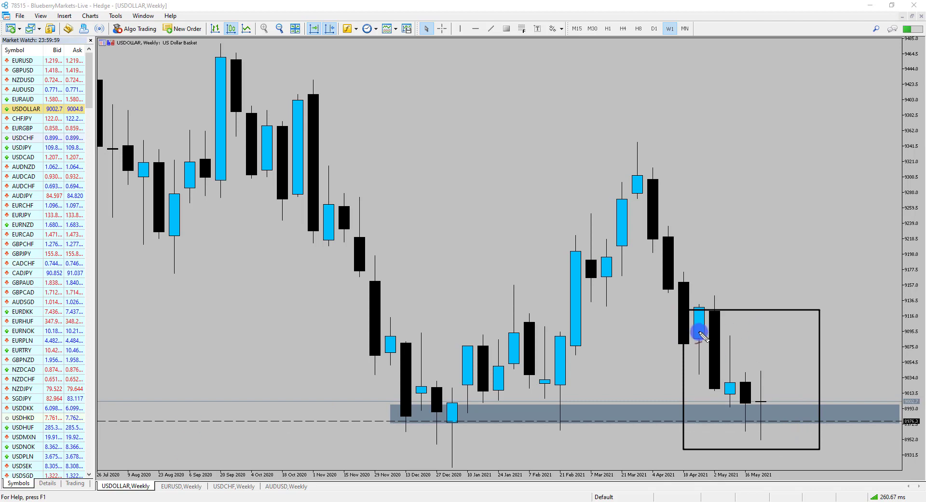
mouse_move(618, 391)
mouse_down()
mouse_move(366, 401)
mouse_move(806, 436)
mouse_move(796, 382)
mouse_move(553, 378)
mouse_up()
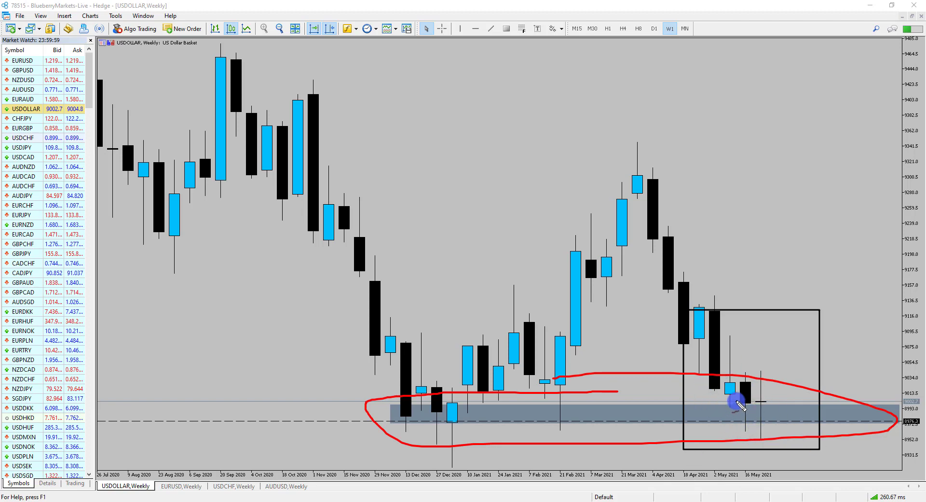
key(Escape)
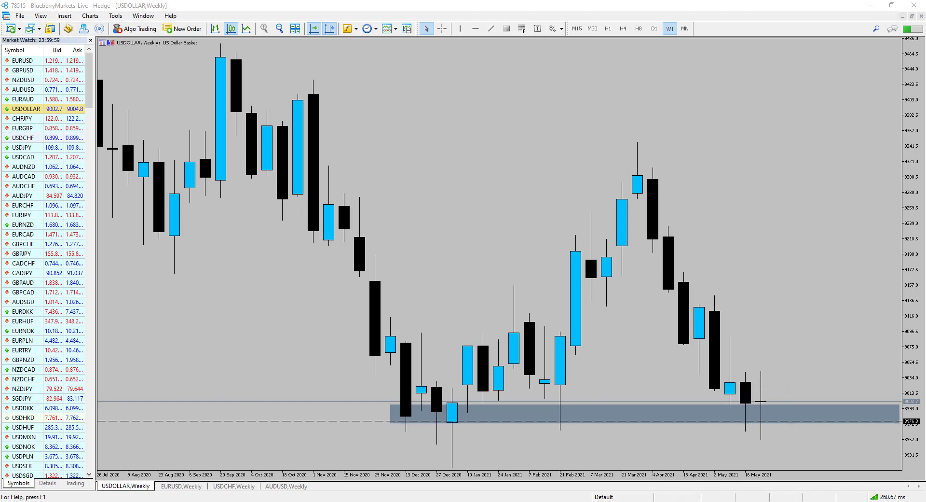
mouse_move(765, 414)
mouse_down()
mouse_move(797, 360)
mouse_move(796, 306)
mouse_move(818, 314)
mouse_up()
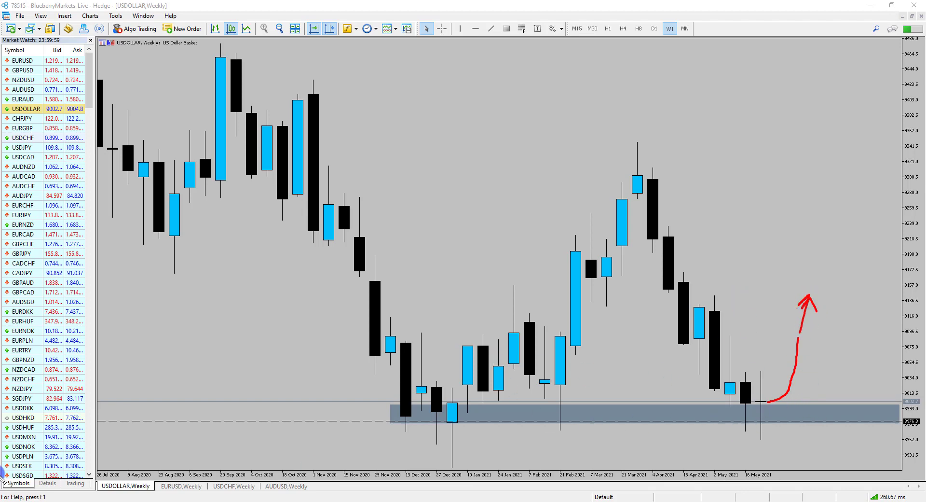
key(Escape)
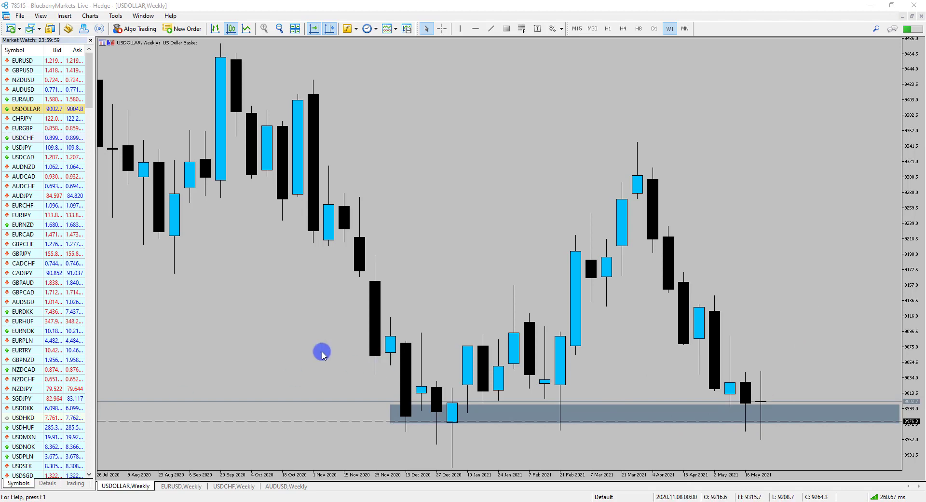
- On the EURUSD weekly chart, box the resistance between the two upper dashed levels and circle the latest candles
click(188, 486)
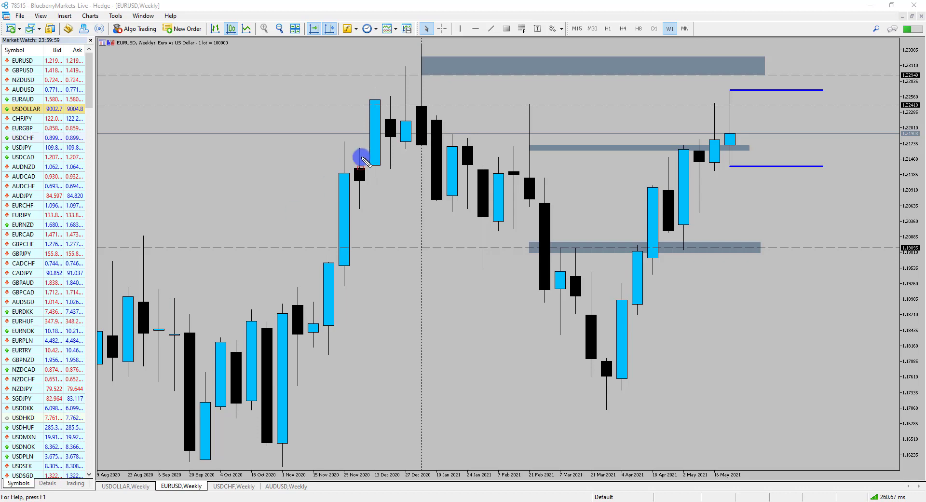
drag(365, 76, 875, 104)
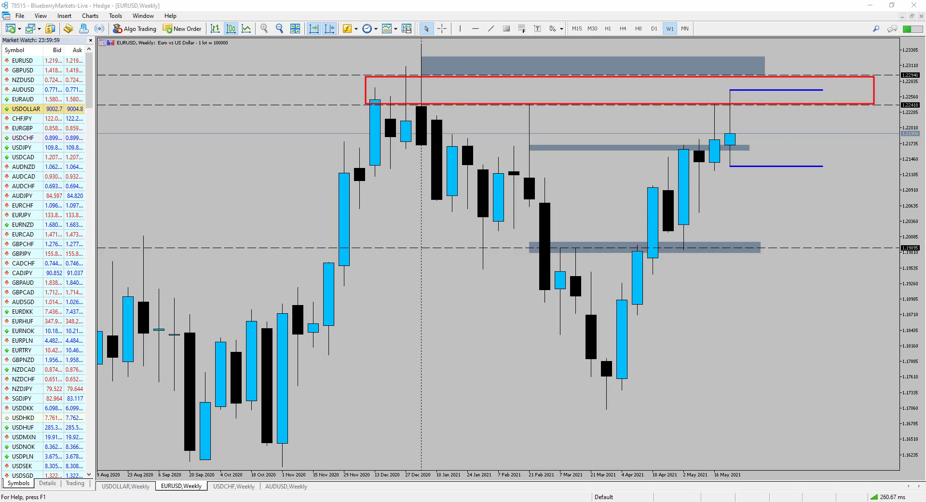
mouse_move(733, 87)
mouse_down()
mouse_move(689, 124)
mouse_move(686, 165)
mouse_move(734, 181)
mouse_move(759, 117)
mouse_move(713, 82)
mouse_move(727, 83)
mouse_up()
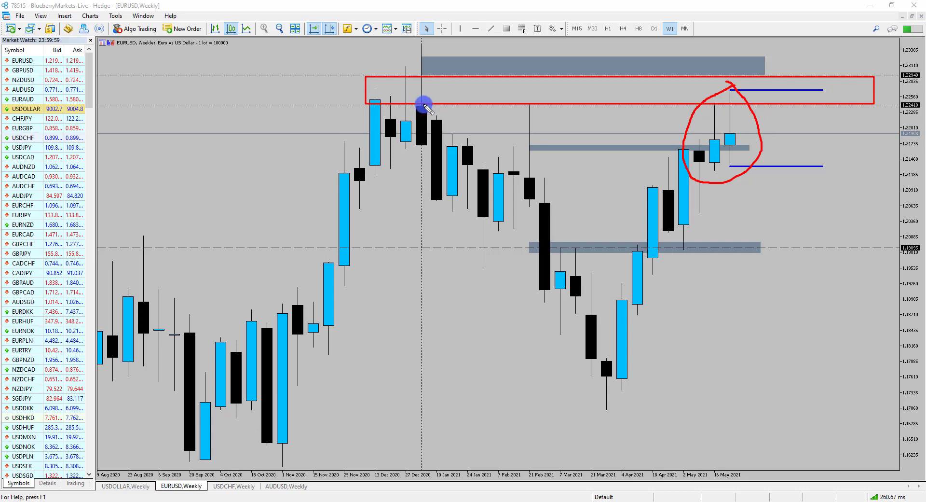
- Draw falling arrows along the January–March 2021 EURUSD decline and from the latest candle, and clear all the markings
mouse_move(419, 89)
mouse_down()
mouse_move(517, 242)
mouse_move(577, 370)
mouse_move(584, 340)
mouse_up()
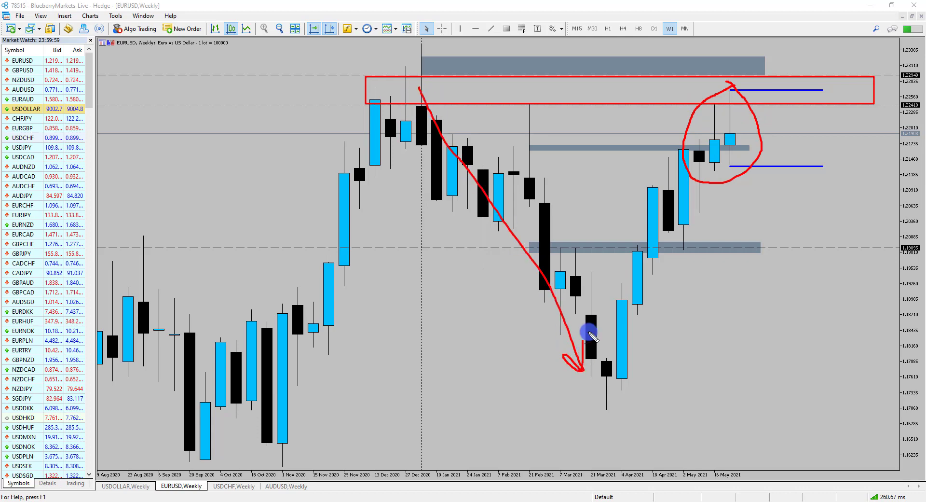
drag(731, 112, 798, 235)
drag(810, 265, 806, 215)
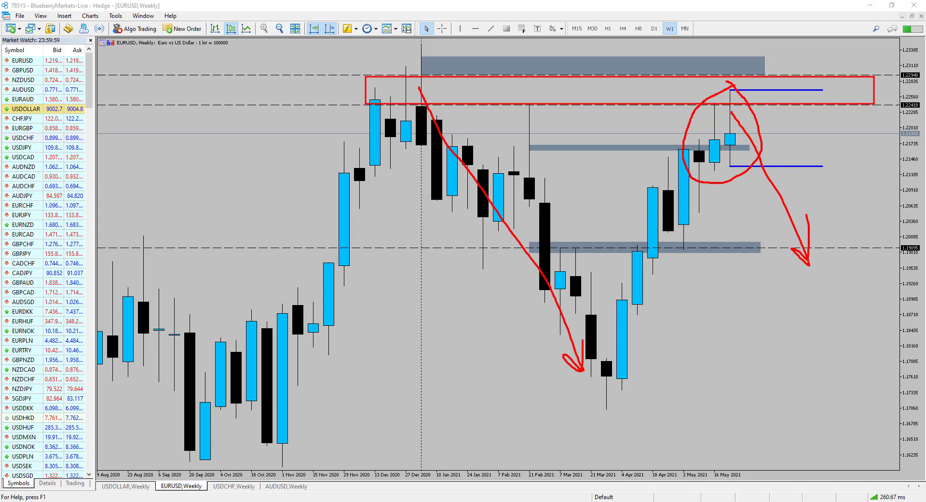
key(Escape)
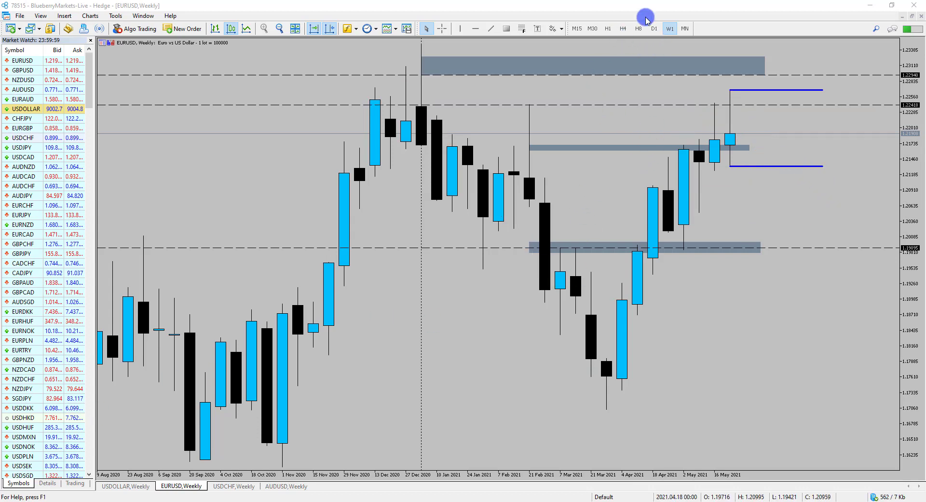
- Switch EURUSD to the daily timeframe, sketch a bearish break-and-retest path below the lower blue line and circle the latest candle
click(656, 30)
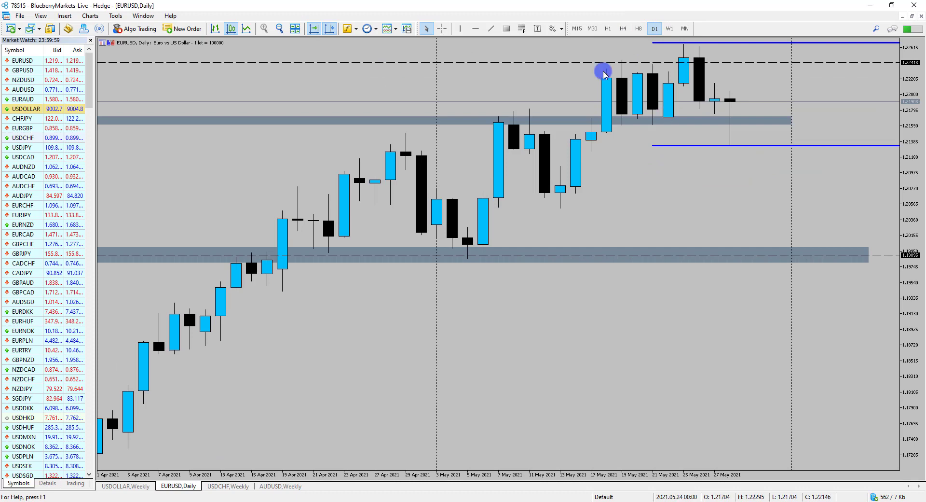
click(279, 28)
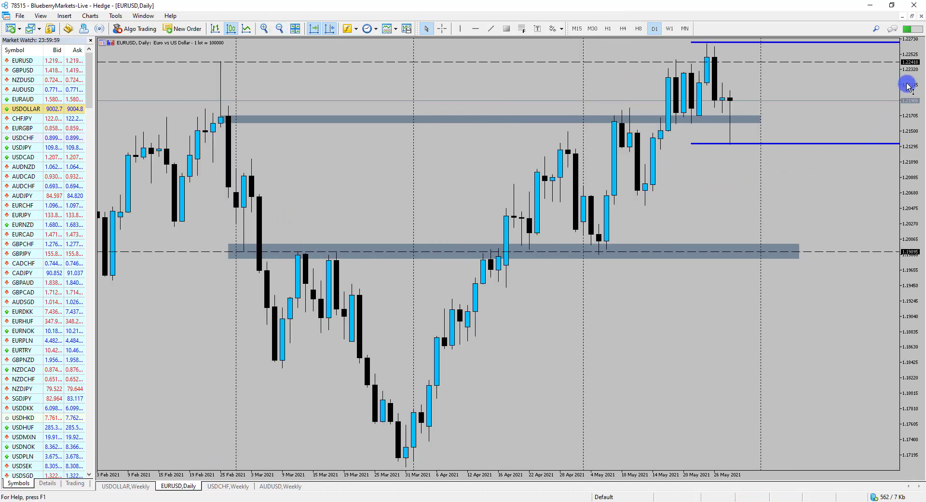
drag(907, 85, 907, 104)
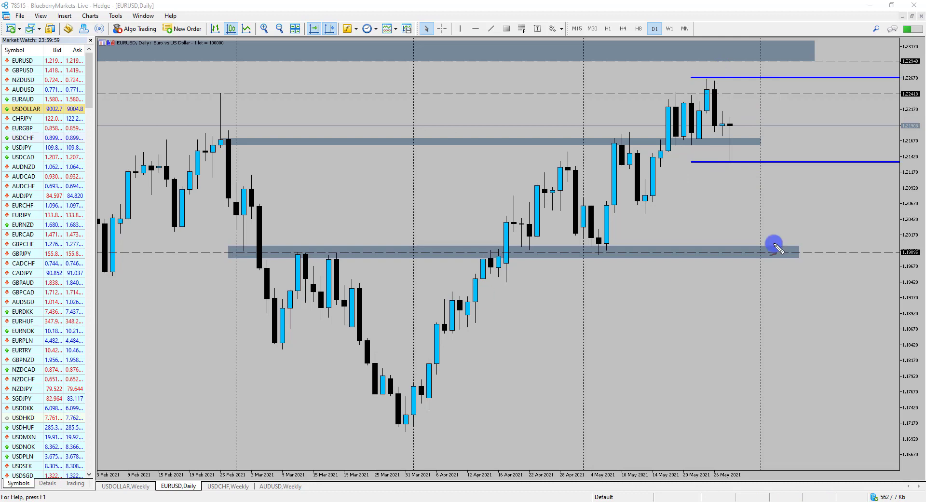
mouse_move(741, 126)
mouse_down()
mouse_move(751, 164)
mouse_move(794, 161)
mouse_move(823, 221)
mouse_move(829, 209)
mouse_up()
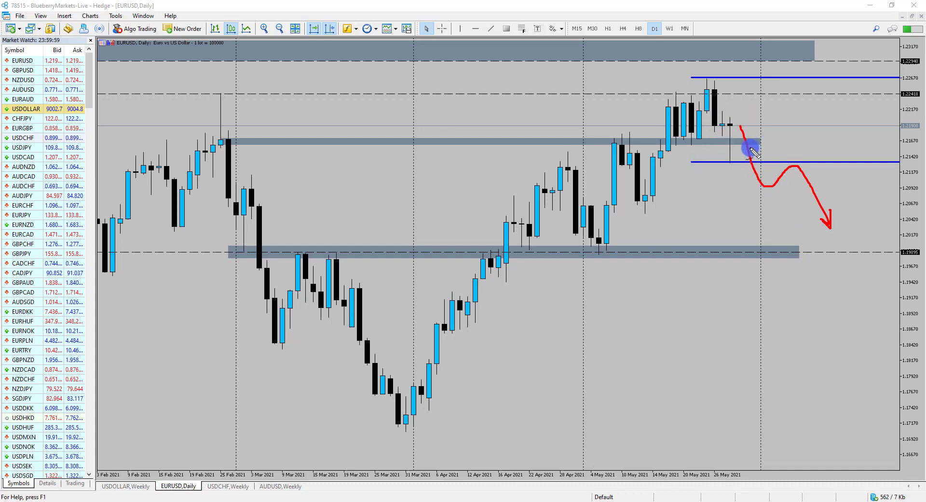
mouse_move(731, 118)
mouse_down()
mouse_move(744, 141)
mouse_move(732, 164)
mouse_move(719, 147)
mouse_move(726, 129)
mouse_up()
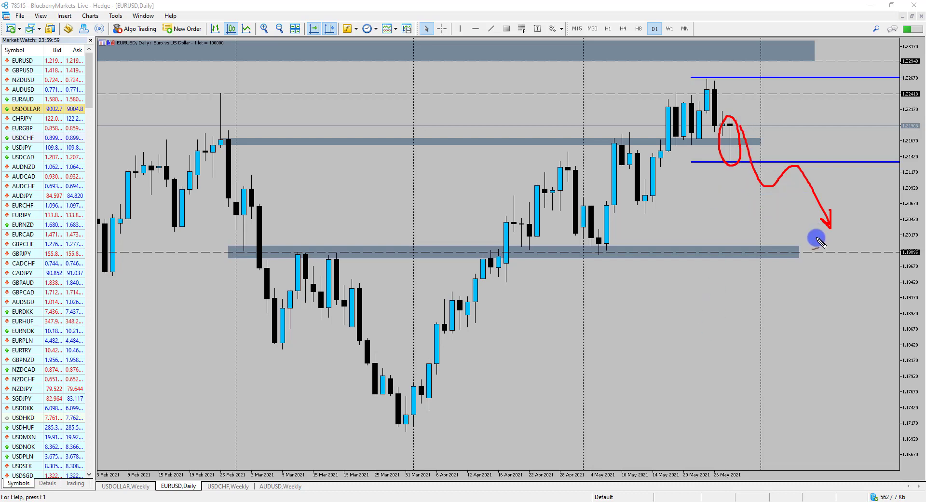
- Sketch an alternative rise-and-fall path ending at the lower blue line, circle the recent EURUSD high and clear all the markings
mouse_move(749, 137)
mouse_down()
mouse_move(772, 92)
mouse_move(793, 159)
mouse_up()
mouse_move(722, 75)
mouse_down()
mouse_move(709, 79)
mouse_move(723, 102)
mouse_move(718, 80)
mouse_up()
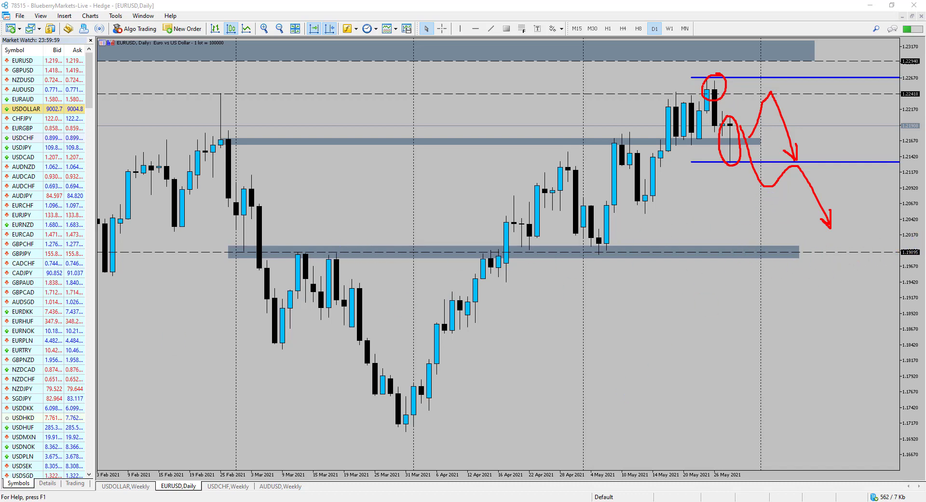
key(Escape)
- On the USDCHF weekly chart, box the support between the dashed levels, circle the latest candles and draw rising arrows, clearing the markings
click(240, 490)
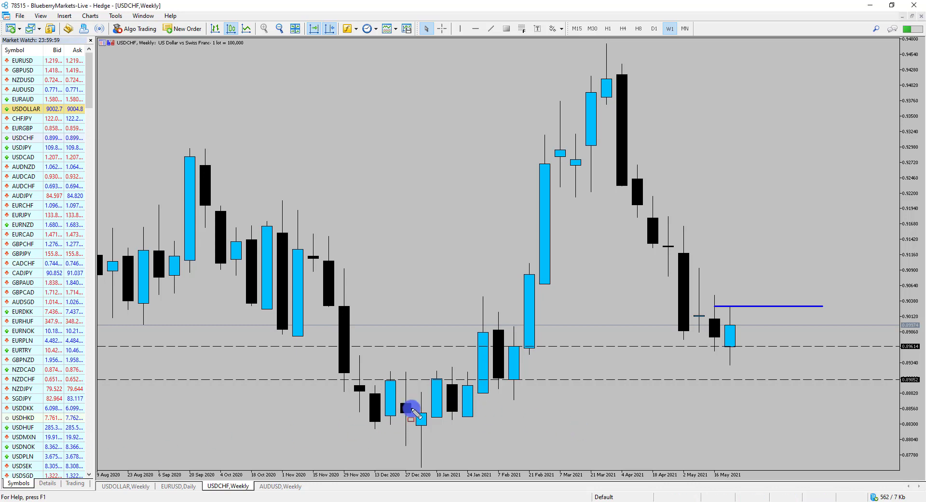
drag(509, 345, 812, 380)
mouse_move(529, 369)
mouse_down()
mouse_move(601, 263)
mouse_move(606, 197)
mouse_move(623, 205)
mouse_up()
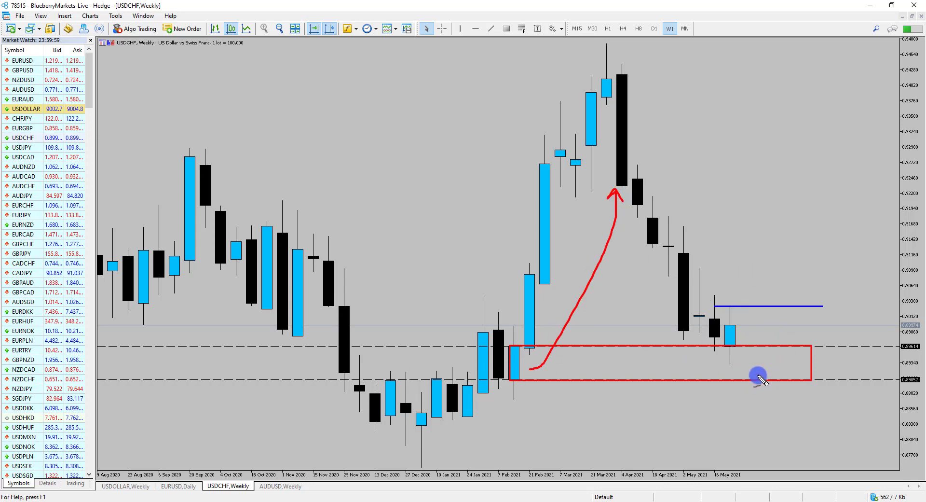
mouse_move(728, 286)
mouse_down()
mouse_move(698, 287)
mouse_move(693, 333)
mouse_move(746, 369)
mouse_move(740, 295)
mouse_move(718, 273)
mouse_move(726, 281)
mouse_up()
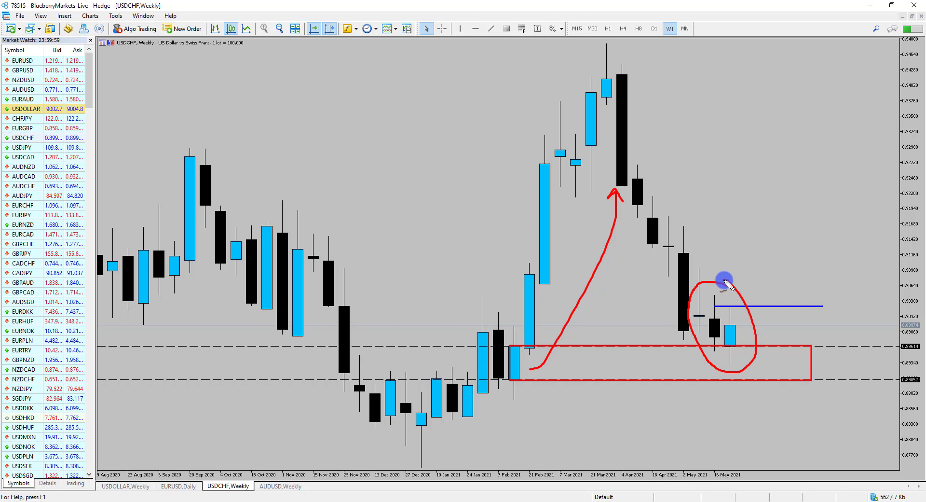
mouse_move(725, 282)
mouse_down()
mouse_move(754, 329)
mouse_move(776, 199)
mouse_move(784, 209)
mouse_up()
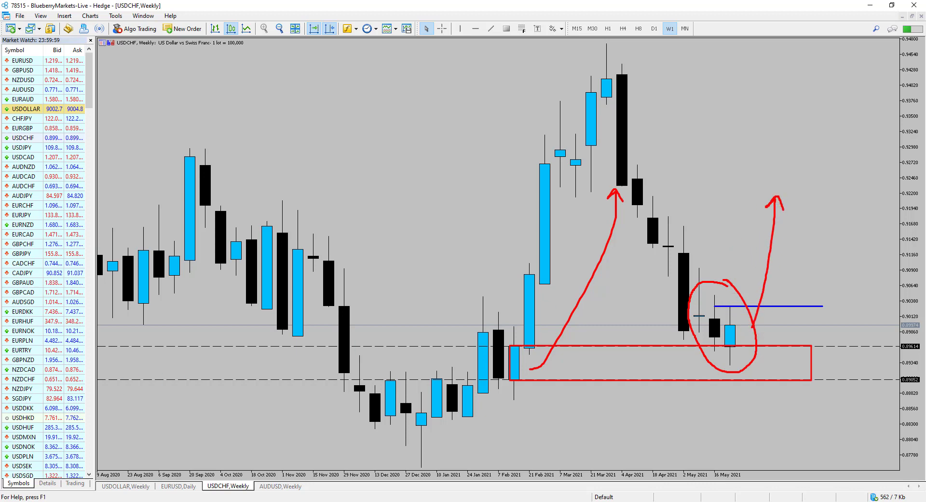
key(Escape)
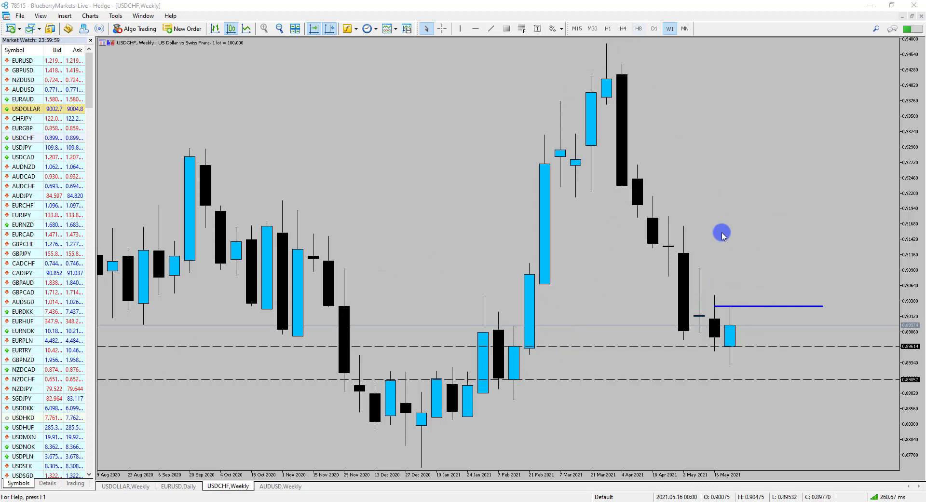
- Switch USDCHF to the H4 timeframe and box the resistance area just above the blue line
click(623, 29)
click(280, 29)
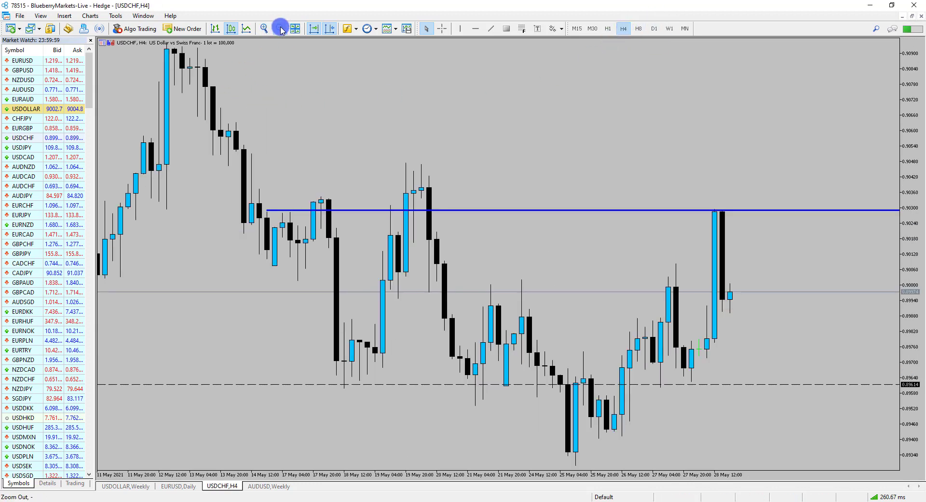
click(279, 28)
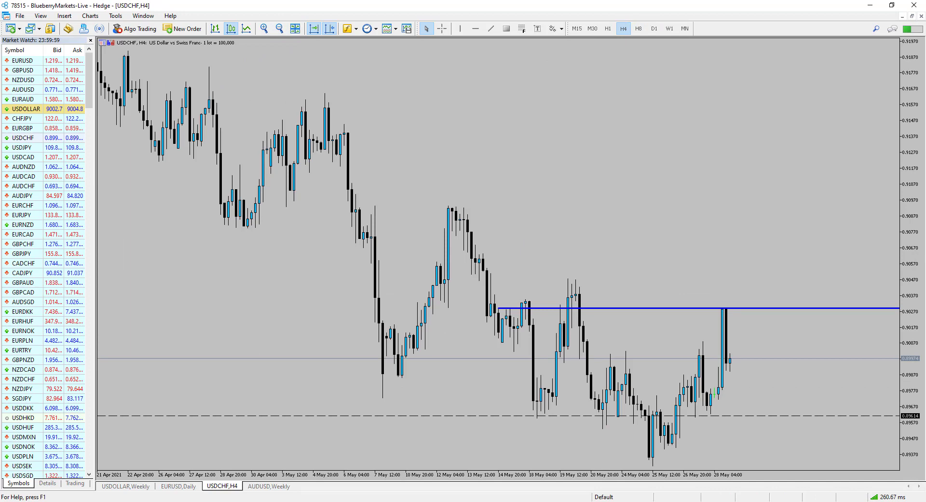
mouse_move(563, 309)
mouse_down()
mouse_move(808, 314)
mouse_move(850, 289)
mouse_up()
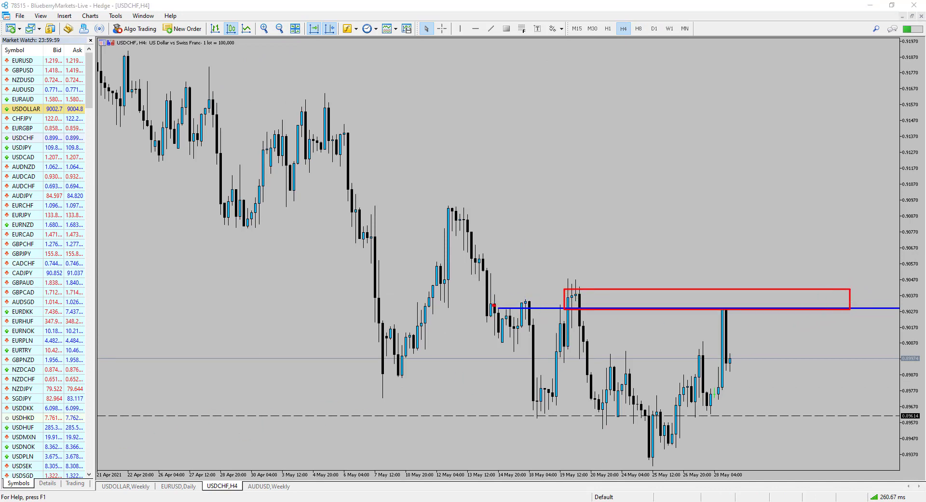
- Circle the USDCHF swing high near 19 May, sketch a bullish break-and-retest path through the resistance, and clear the markings
mouse_move(593, 278)
mouse_down()
mouse_move(542, 310)
mouse_move(561, 280)
mouse_up()
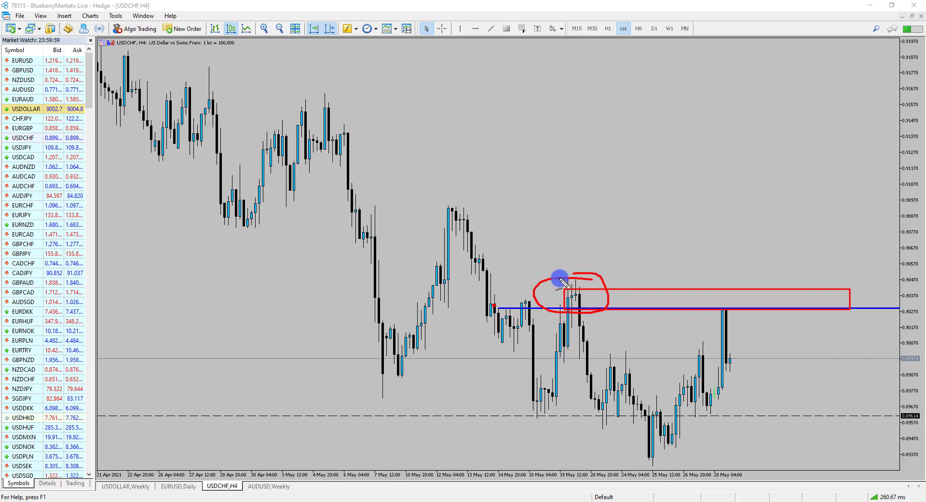
mouse_move(724, 356)
mouse_down()
mouse_move(770, 242)
mouse_move(818, 303)
mouse_move(820, 227)
mouse_move(835, 245)
mouse_up()
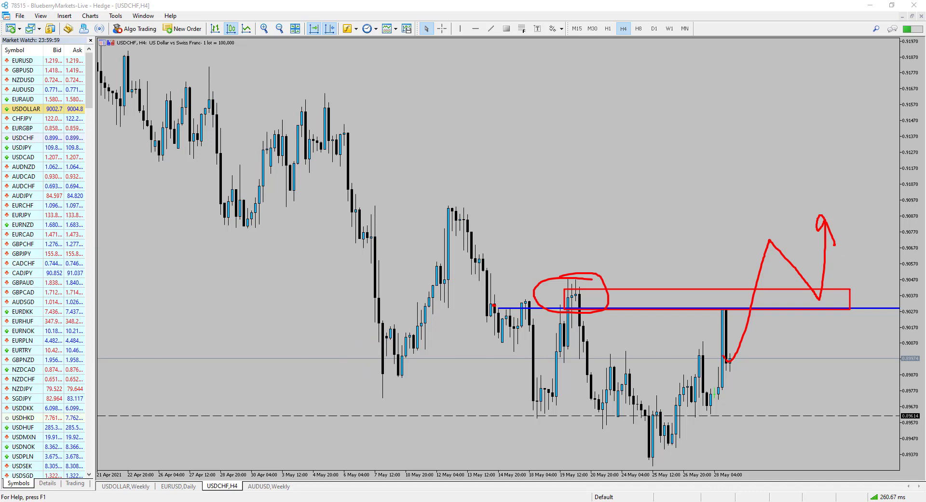
key(Escape)
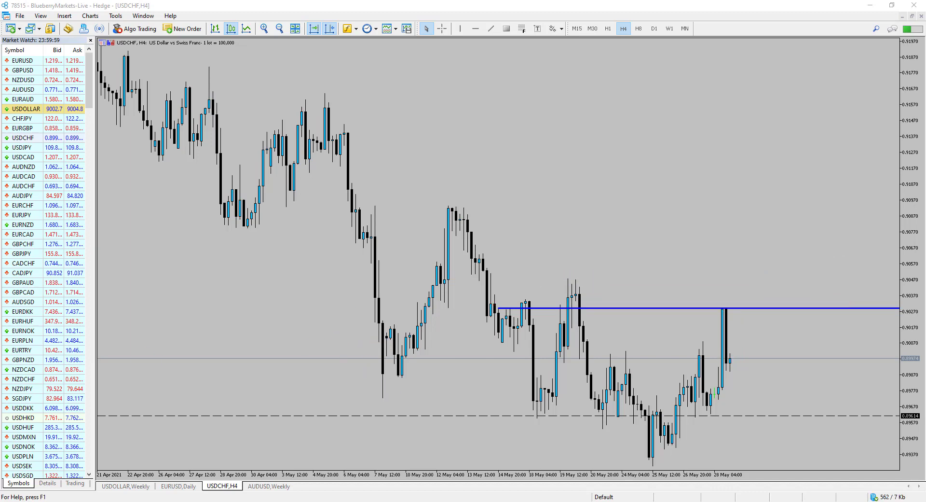
- Open the AUDUSD chart and mark the latest weak-currency readings on the currency strength meter before minimizing the picture
click(265, 488)
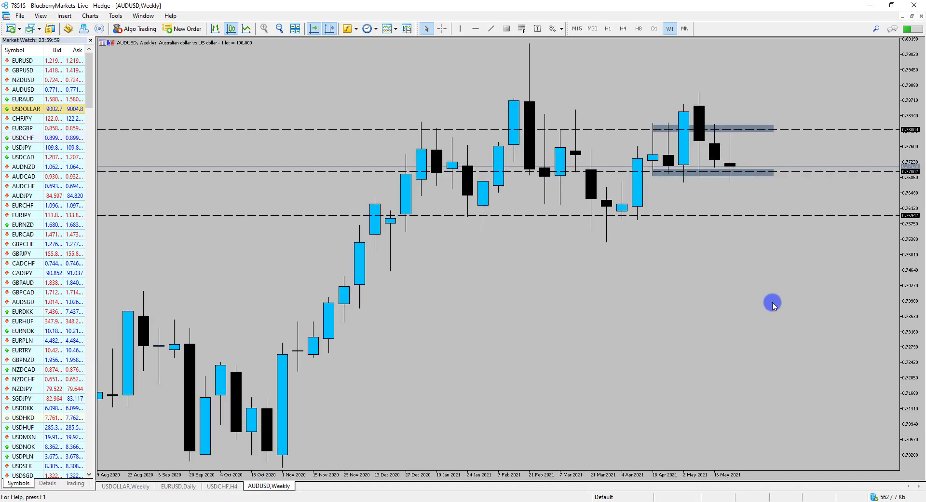
click(506, 501)
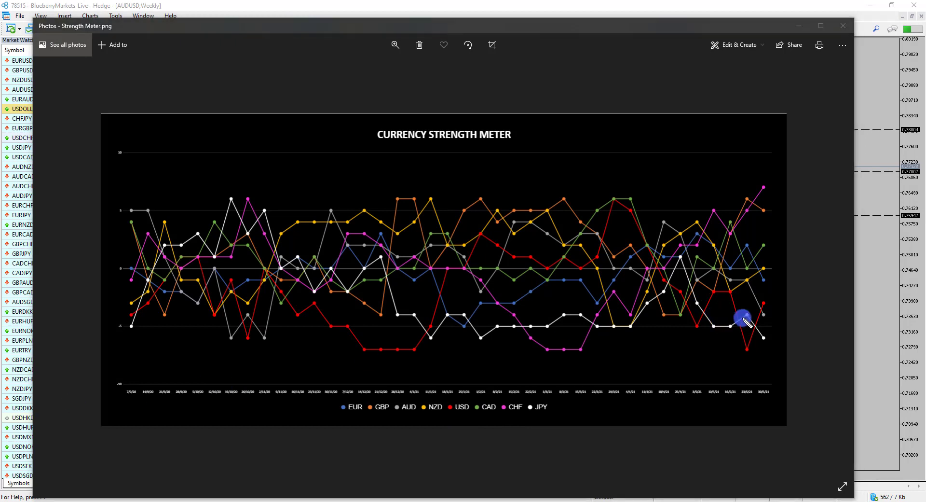
mouse_move(756, 306)
mouse_down()
mouse_move(765, 315)
mouse_move(761, 295)
mouse_up()
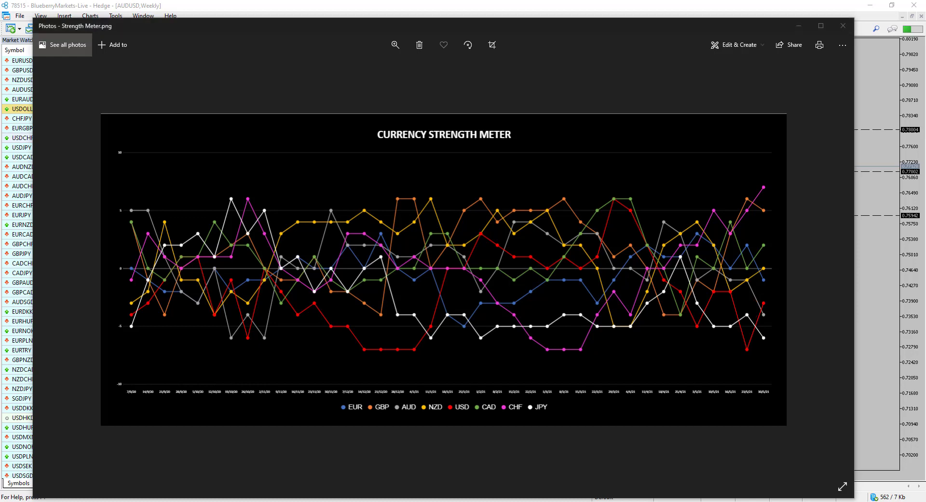
click(799, 25)
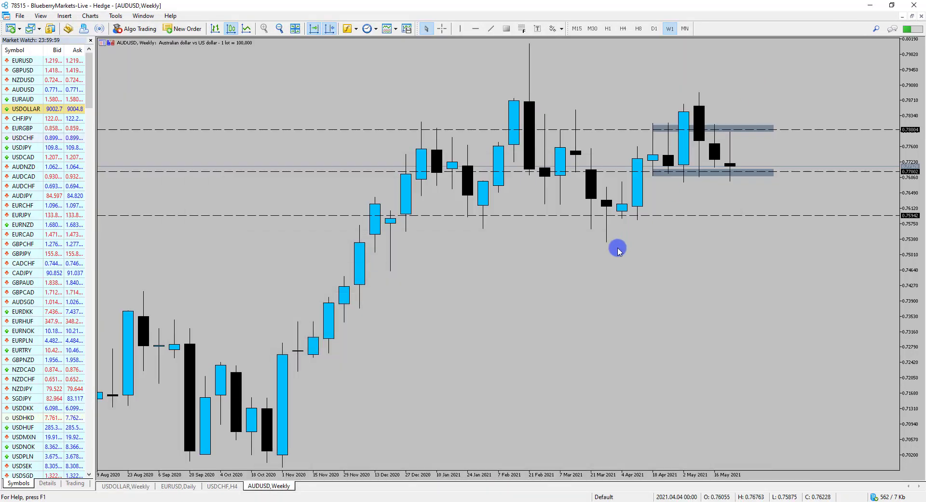
- Switch AUDUSD to the daily timeframe and trace its head-and-shoulders swings, extending into a bearish break-and-retest path below the lower zone
click(654, 29)
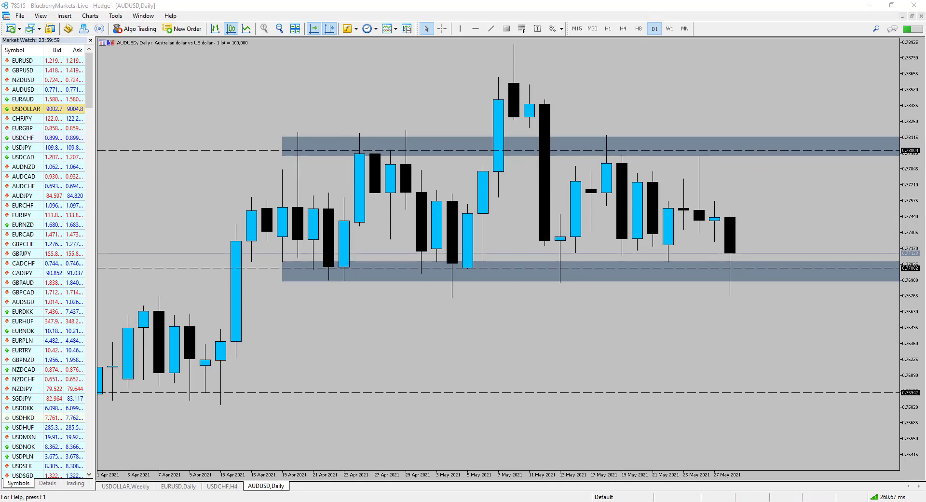
mouse_move(212, 346)
mouse_down()
mouse_move(248, 292)
mouse_move(392, 205)
mouse_move(485, 176)
mouse_move(585, 201)
mouse_move(668, 161)
mouse_move(730, 254)
mouse_move(748, 321)
mouse_move(771, 266)
mouse_move(801, 379)
mouse_move(801, 358)
mouse_up()
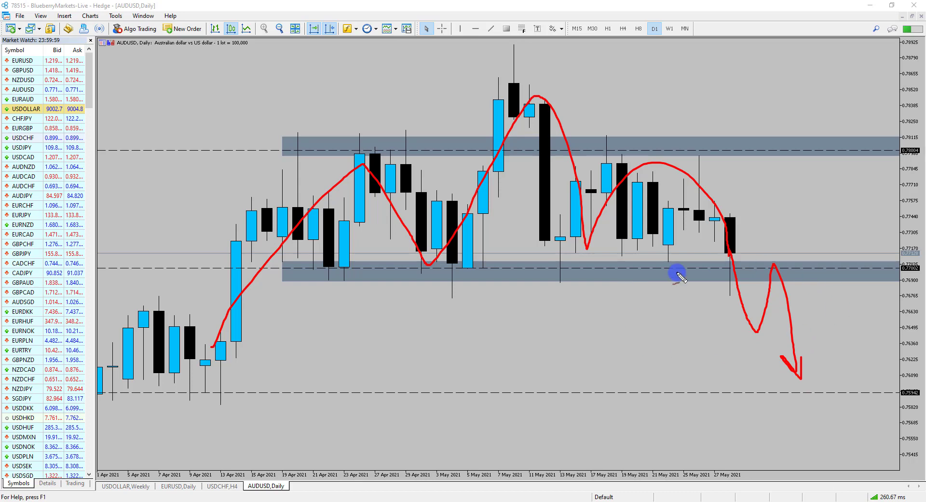